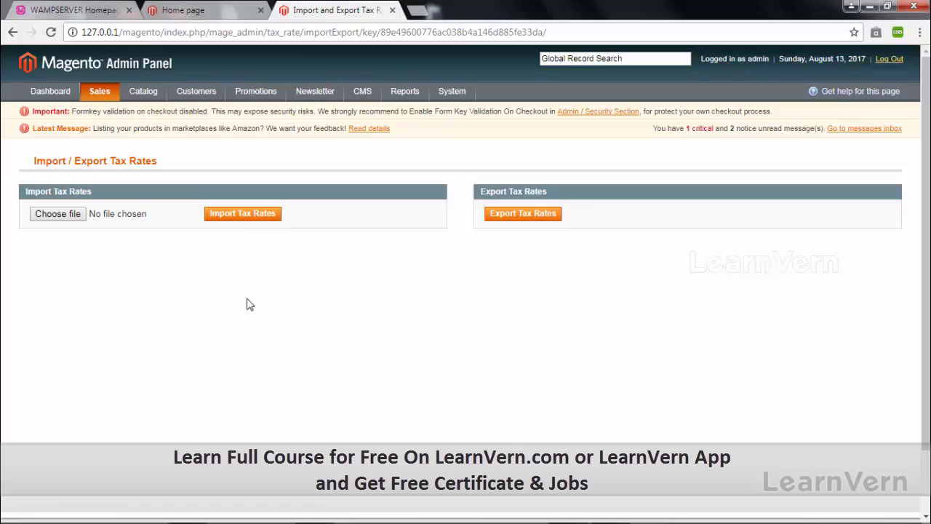
# Step: Export the tax rates to a CSV file, review it in Excel with the Zip/Post is Range column widened, and close it
pyautogui.click(495, 214)
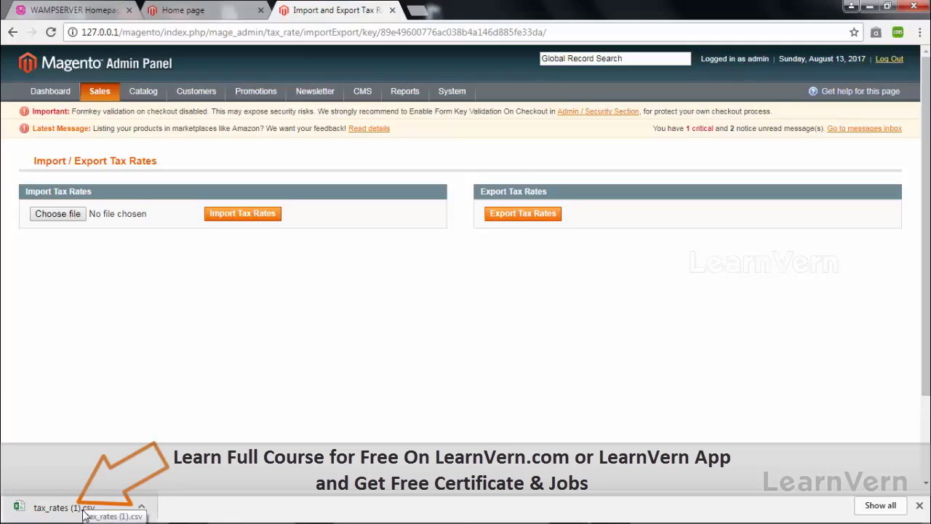
pyautogui.click(45, 507)
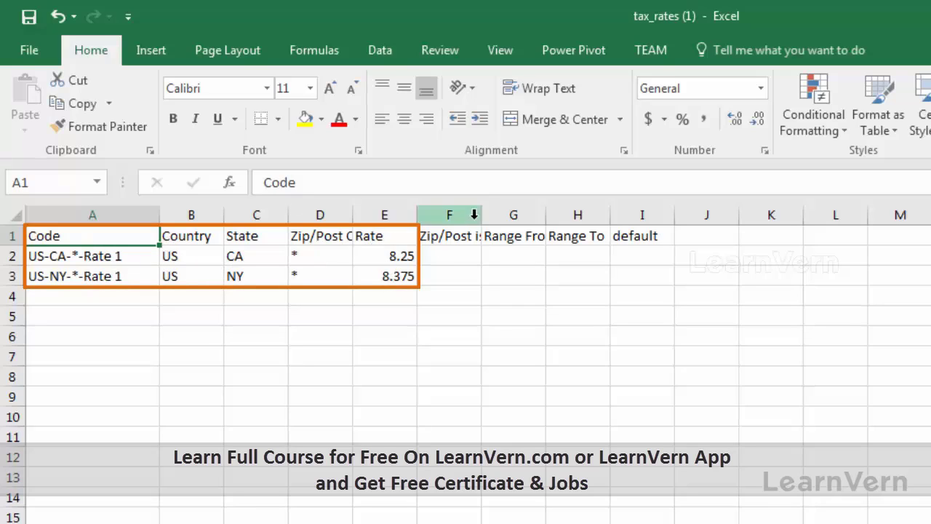
pyautogui.moveTo(481, 215); pyautogui.dragTo(546, 219)
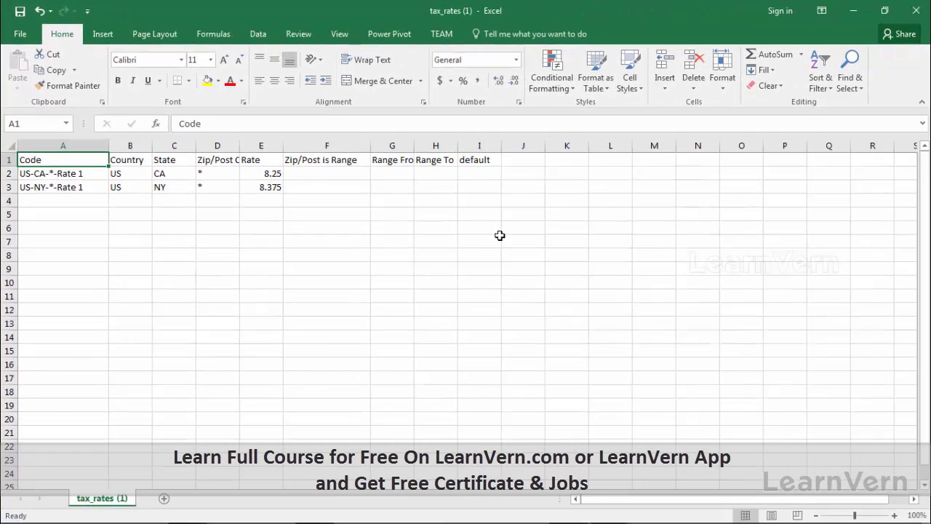
pyautogui.click(916, 10)
pyautogui.click(464, 285)
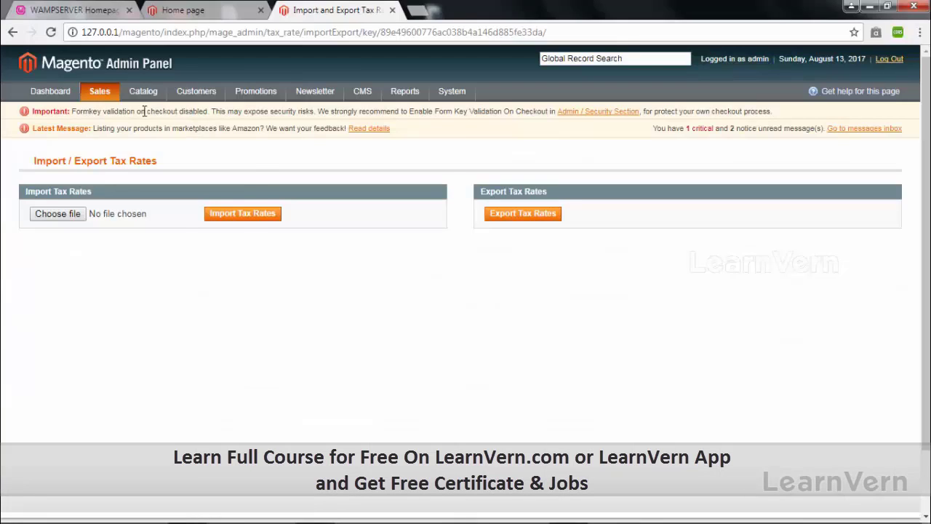
# Step: Start a new tax rate in Manage Tax Zones & Rates with the tax identifier test_iden
pyautogui.moveTo(108, 91)
pyautogui.moveTo(100, 248)
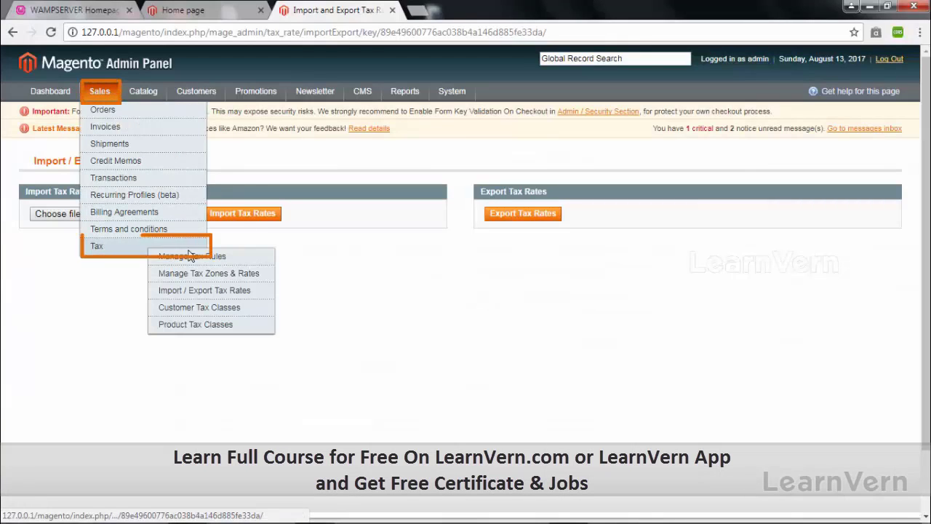
pyautogui.click(197, 274)
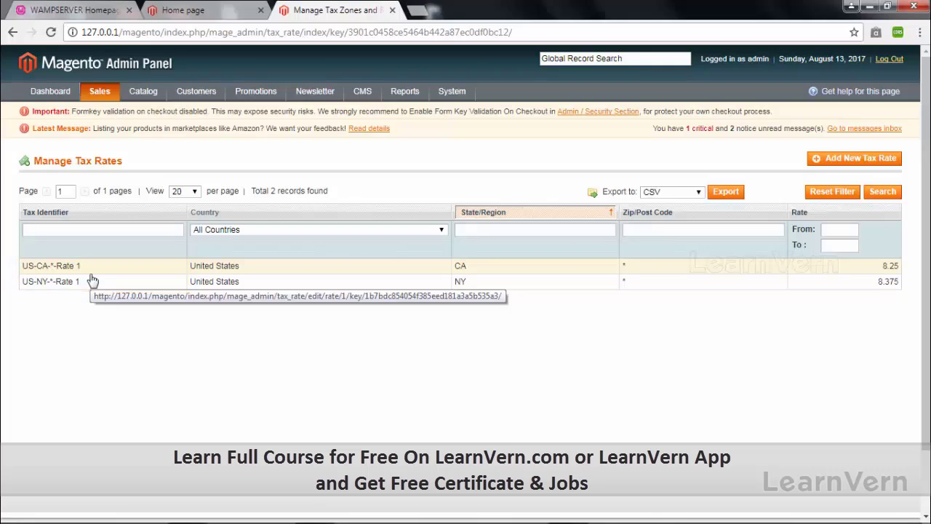
pyautogui.click(853, 161)
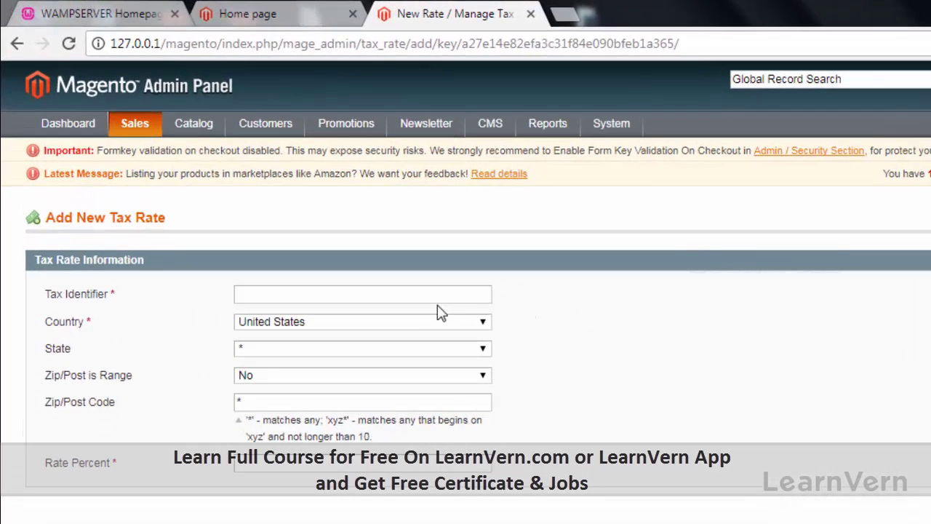
pyautogui.click(436, 298)
pyautogui.write('test_iden')
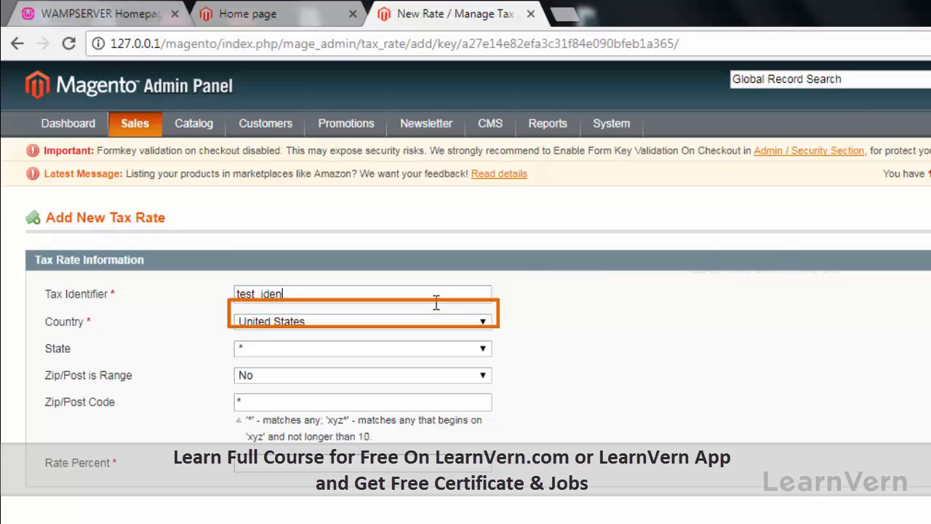
# Step: Set the new tax rate's state to California and its rate percent to 7, keeping * as the zip/post code
pyautogui.click(283, 354)
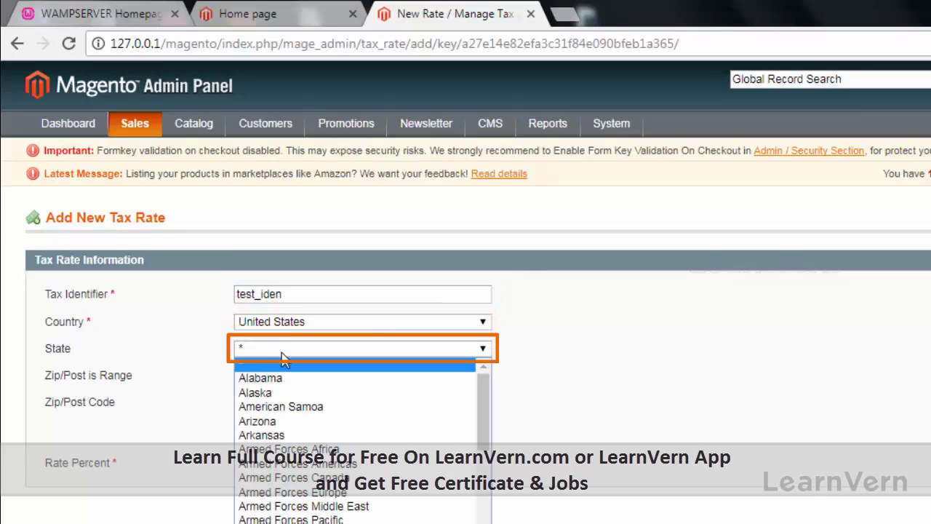
pyautogui.scroll(-15, 315, 400)
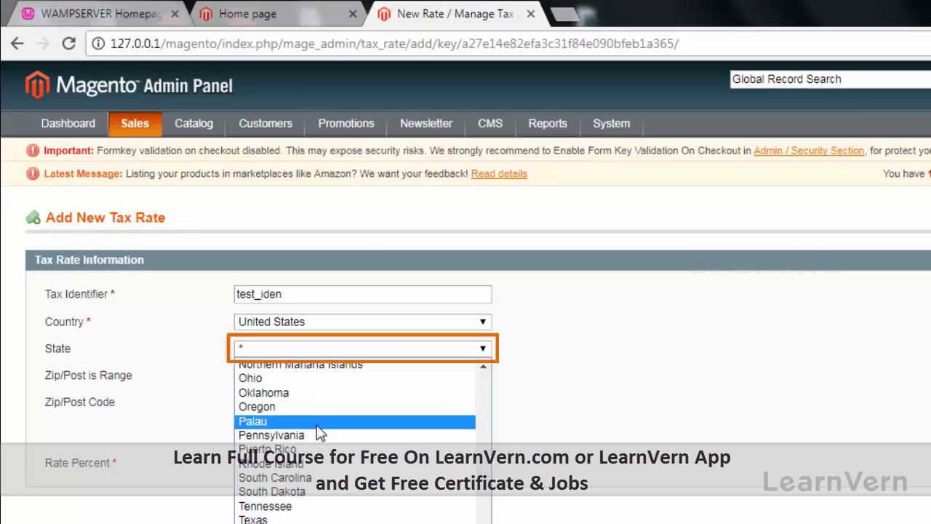
pyautogui.press('c')
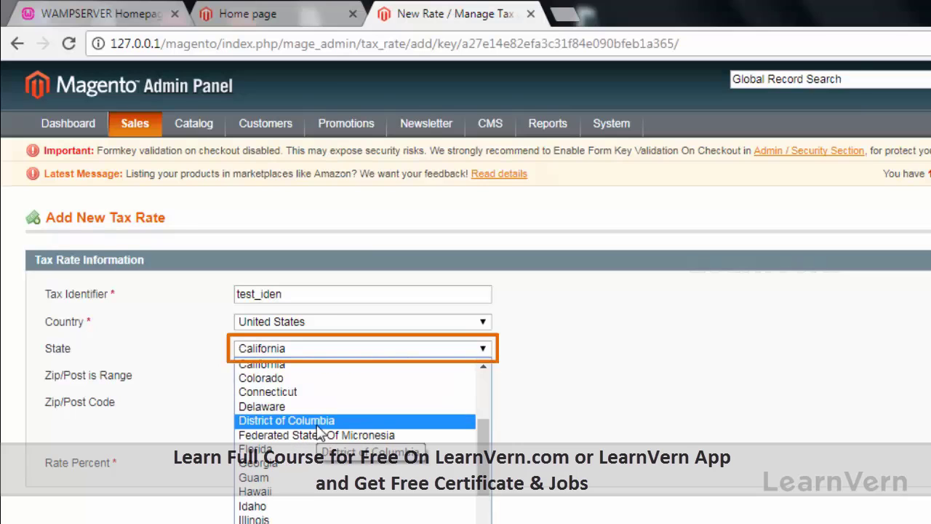
pyautogui.press('Up')
pyautogui.press('Up')
pyautogui.press('Up')
pyautogui.press('Up')
pyautogui.press('Return')
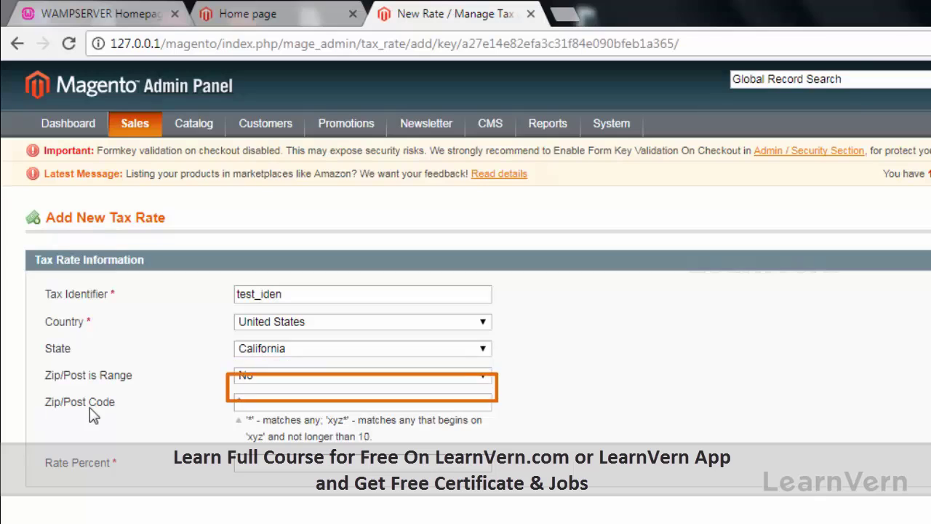
pyautogui.click(256, 402)
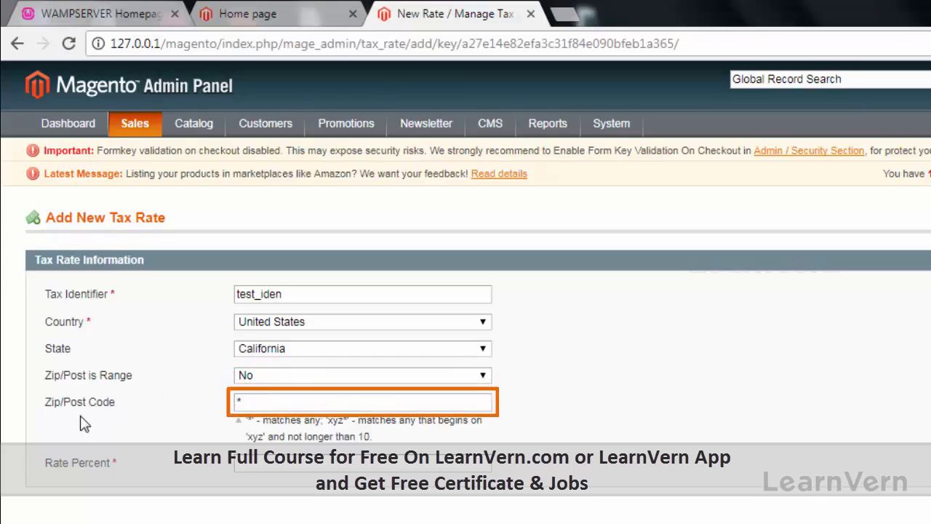
pyautogui.click(260, 465)
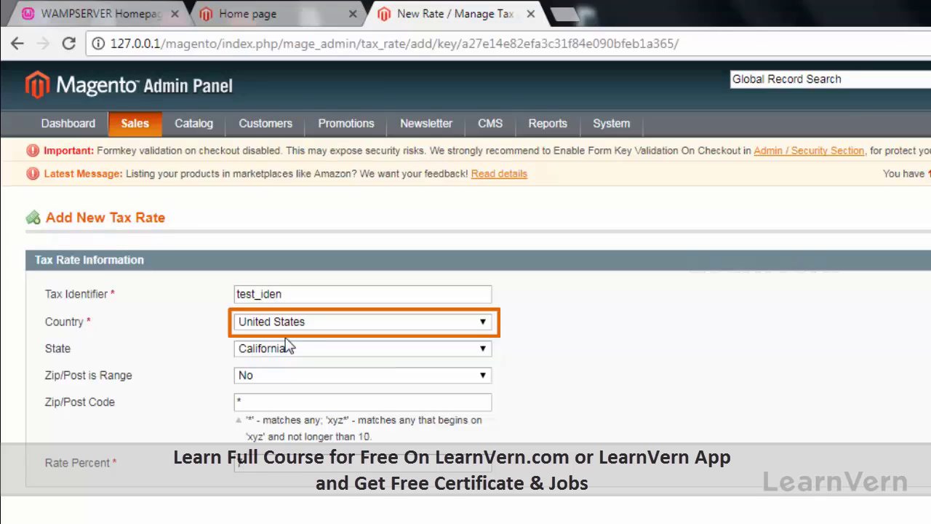
# Step: Change the new tax rate's country to India
pyautogui.click(304, 329)
pyautogui.press('i')
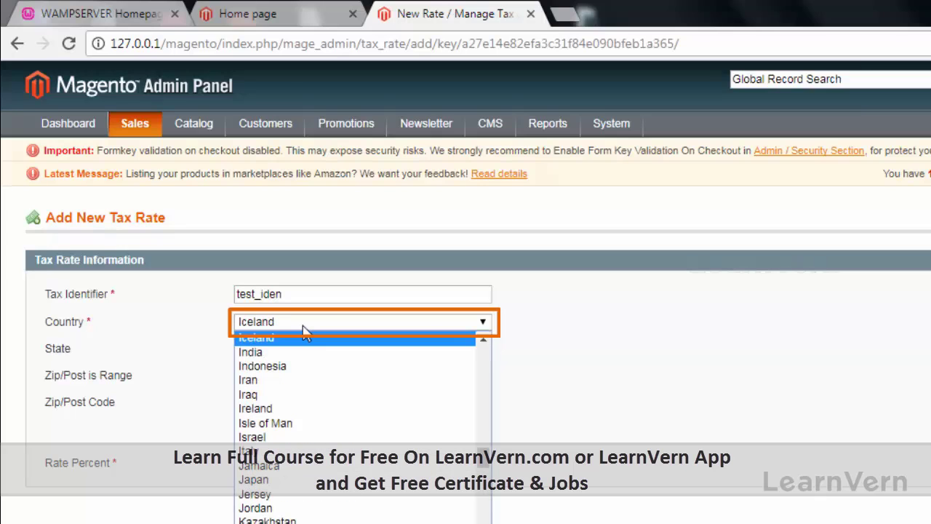
pyautogui.press('Down')
pyautogui.press('Return')
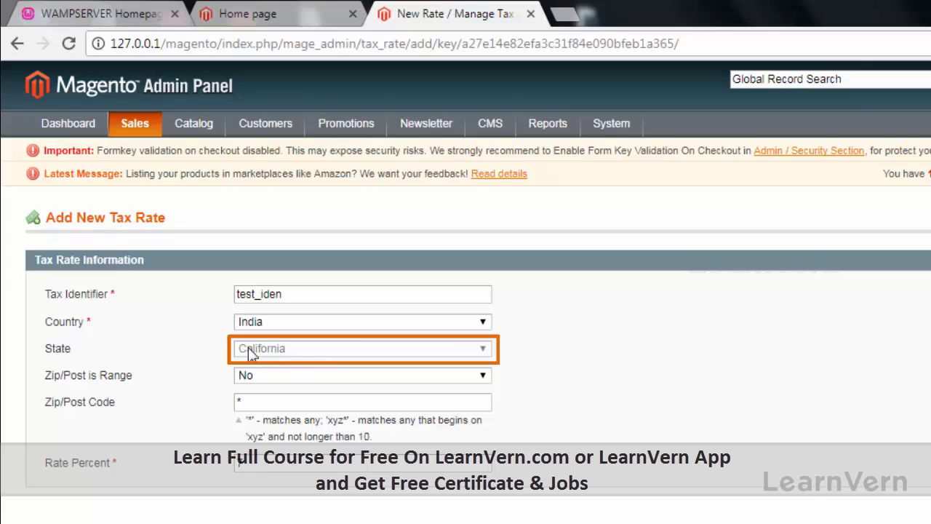
# Step: Set the tax rate's country back to United States and save the rate
pyautogui.click(297, 328)
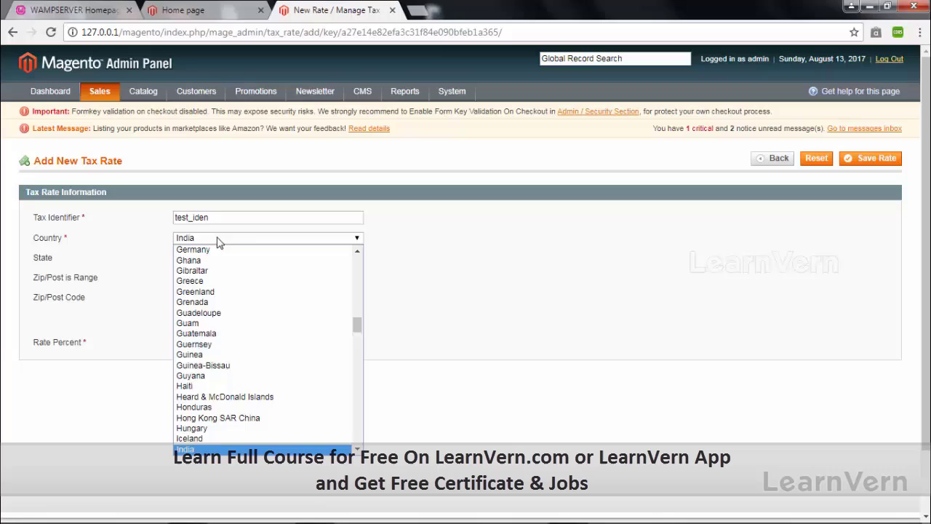
pyautogui.write('united s')
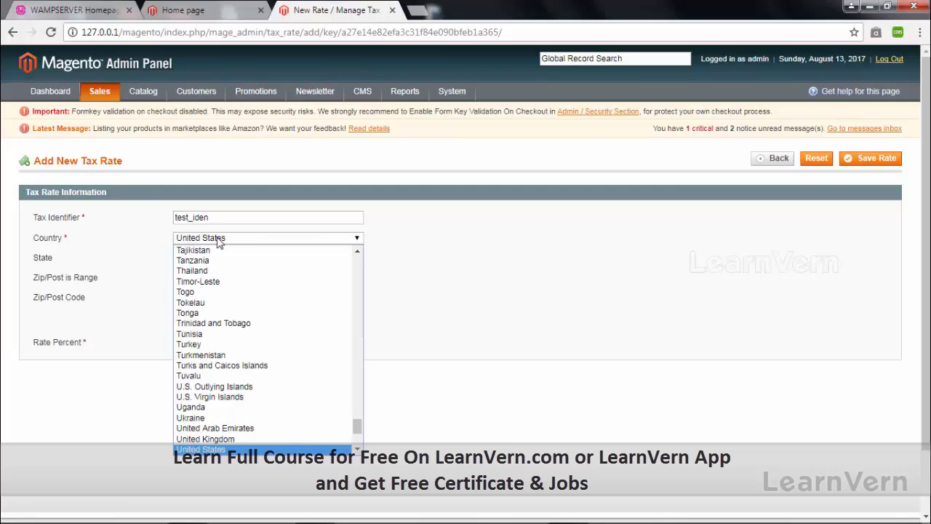
pyautogui.press('Return')
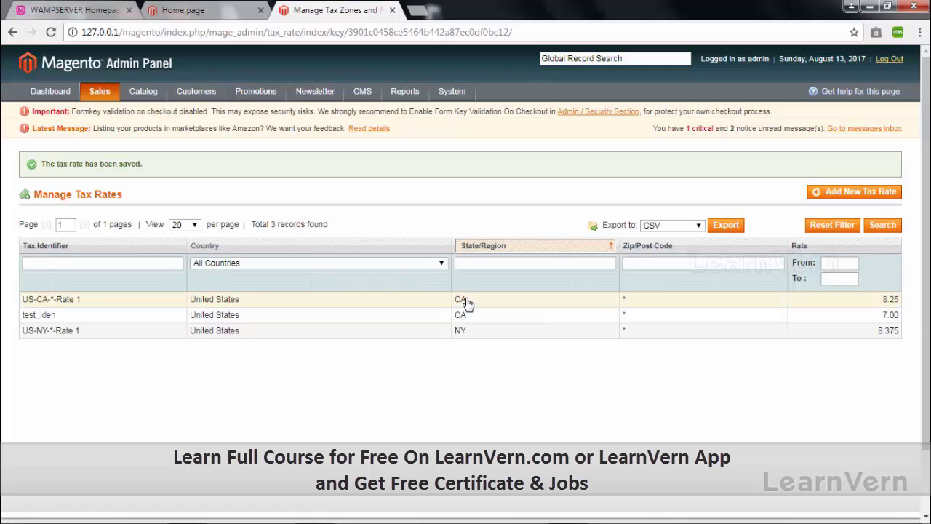
# Step: Edit the test_iden tax rate to use United States as country and Alabama as state, and save it
pyautogui.click(332, 322)
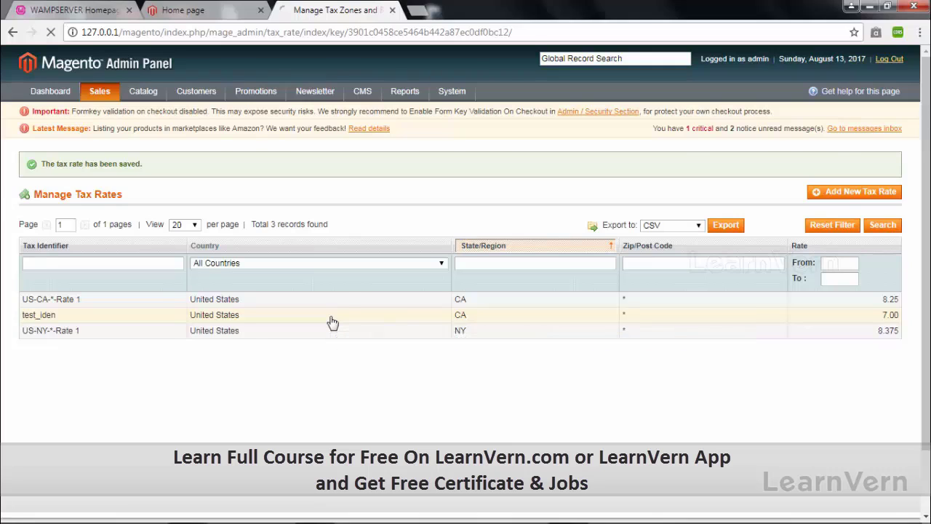
pyautogui.click(256, 238)
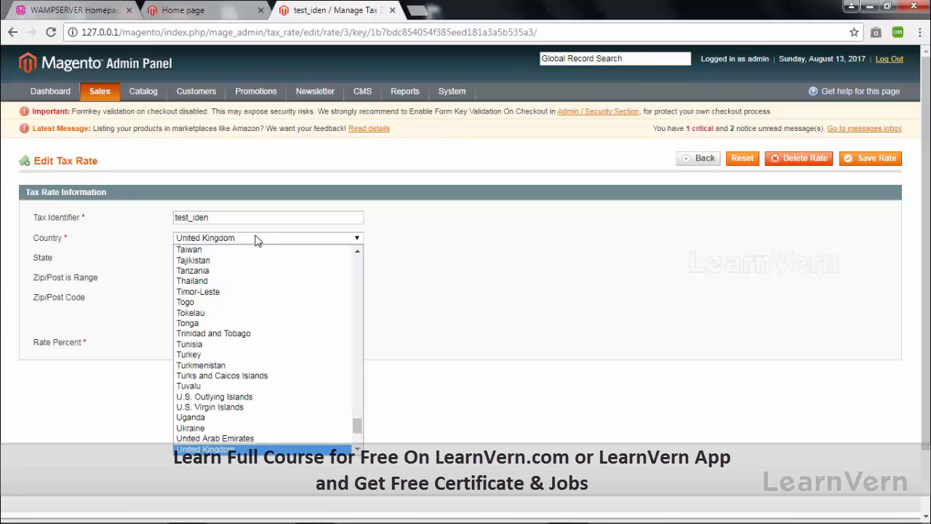
pyautogui.press('Down')
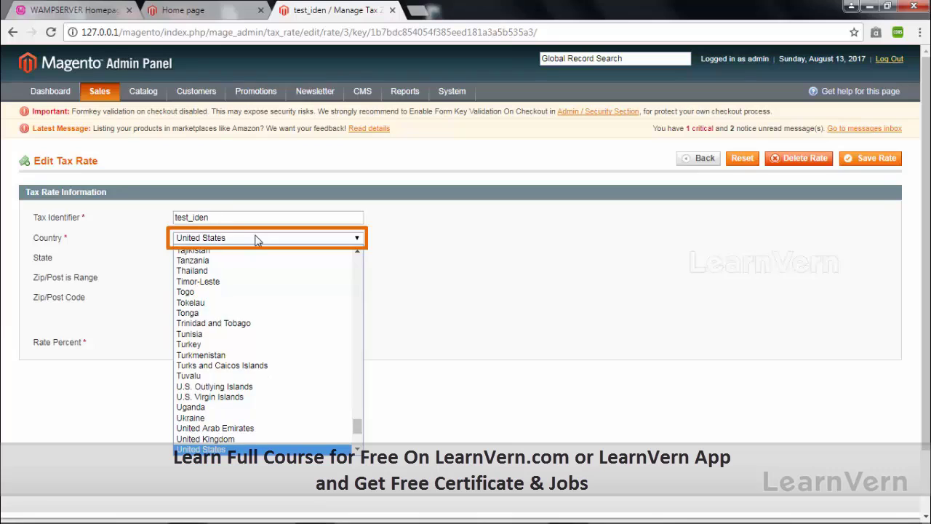
pyautogui.press('Return')
pyautogui.click(264, 260)
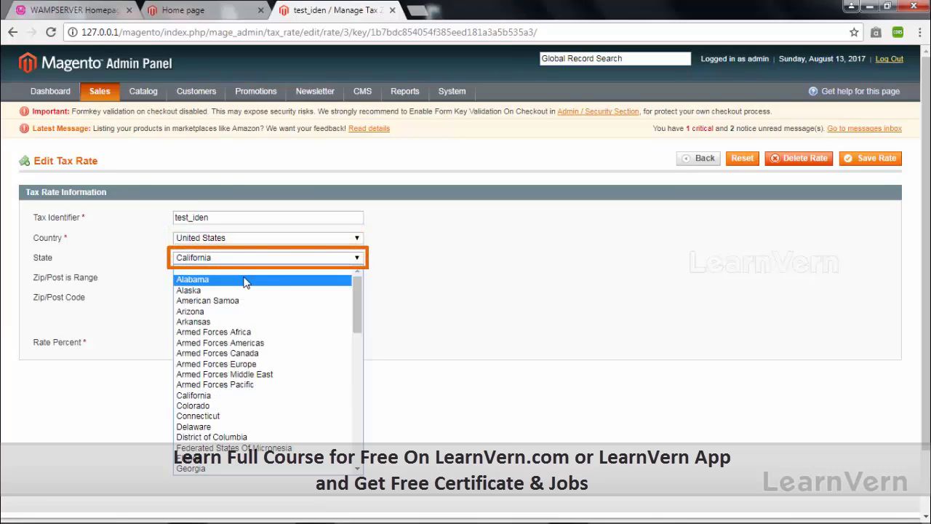
pyautogui.click(245, 282)
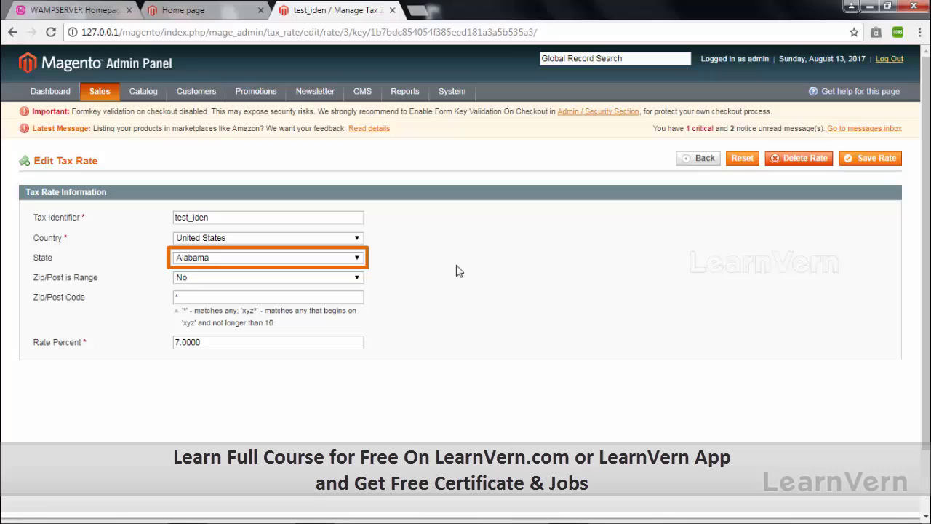
pyautogui.click(874, 157)
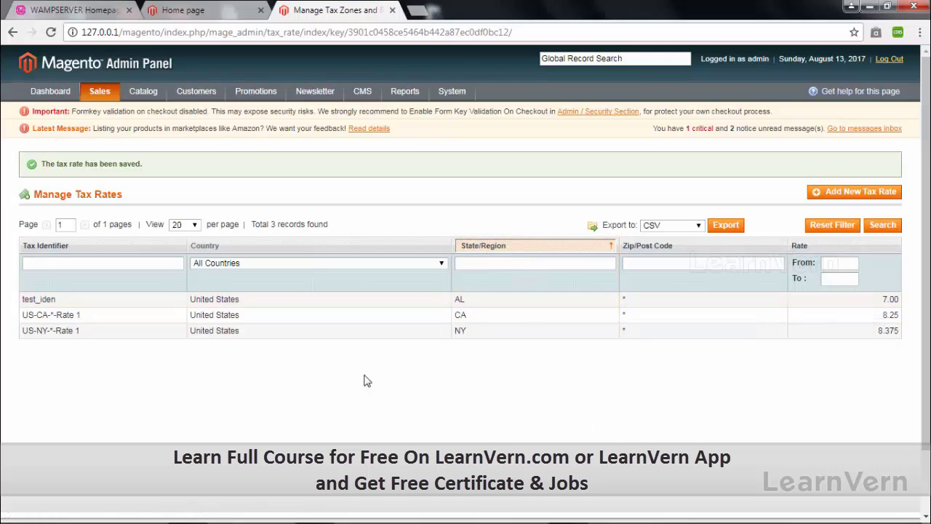
# Step: Add a new tax rule in Manage Tax Rules and name it test_tax_rule
pyautogui.moveTo(113, 100)
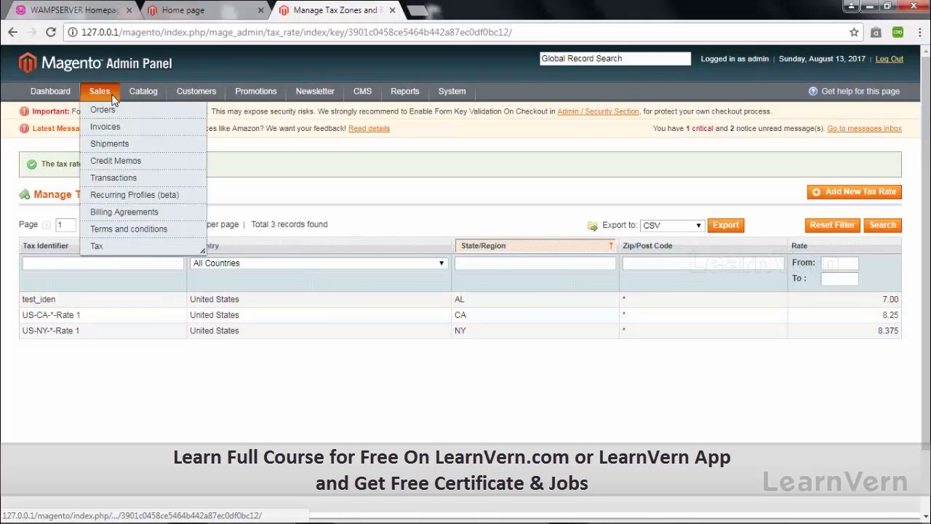
pyautogui.moveTo(102, 249)
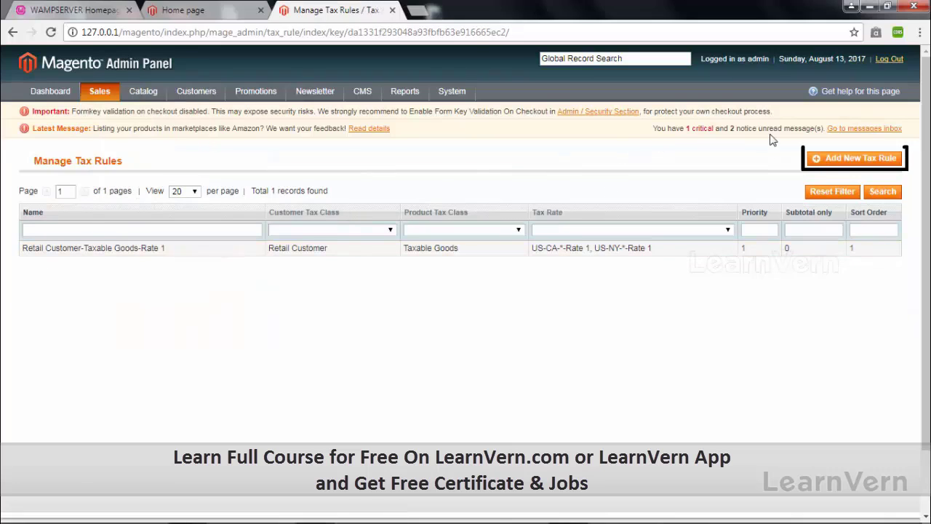
pyautogui.click(838, 159)
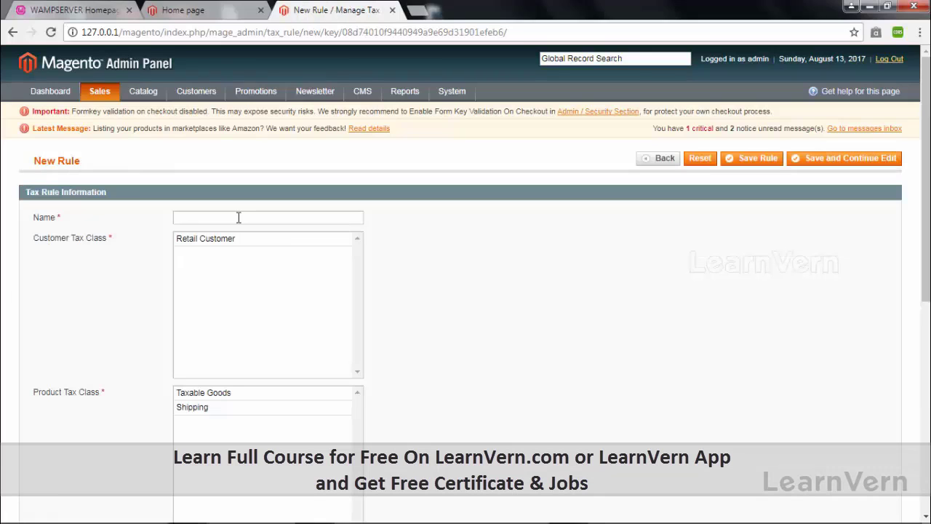
pyautogui.write('t')
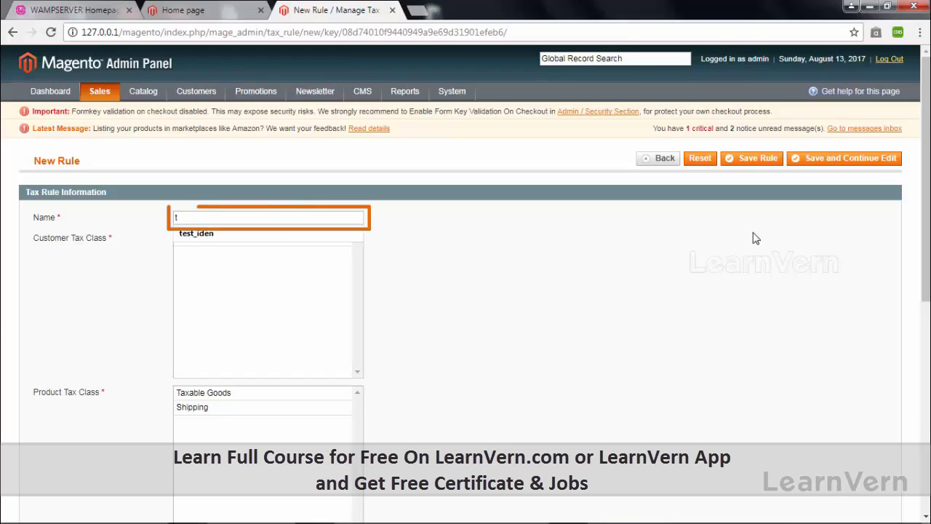
pyautogui.write('est tax_rule')
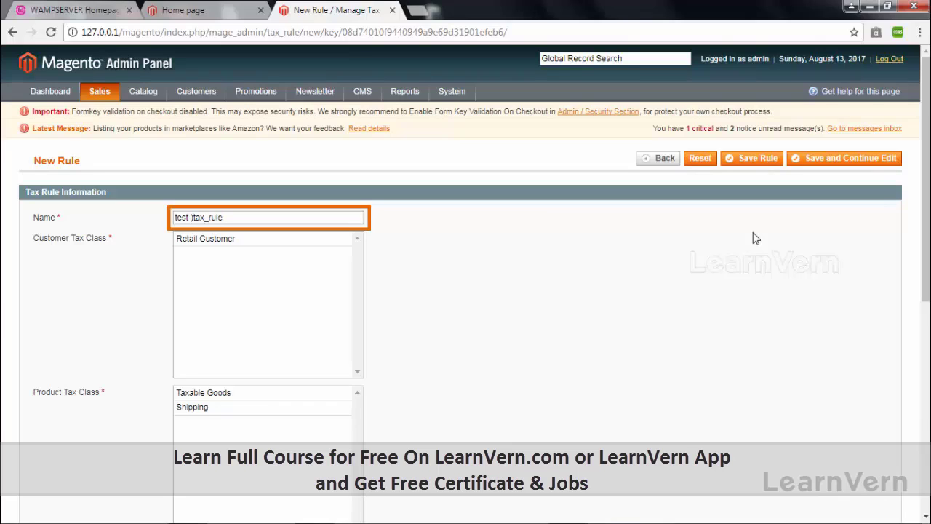
pyautogui.press('BackSpace')
pyautogui.write('_')
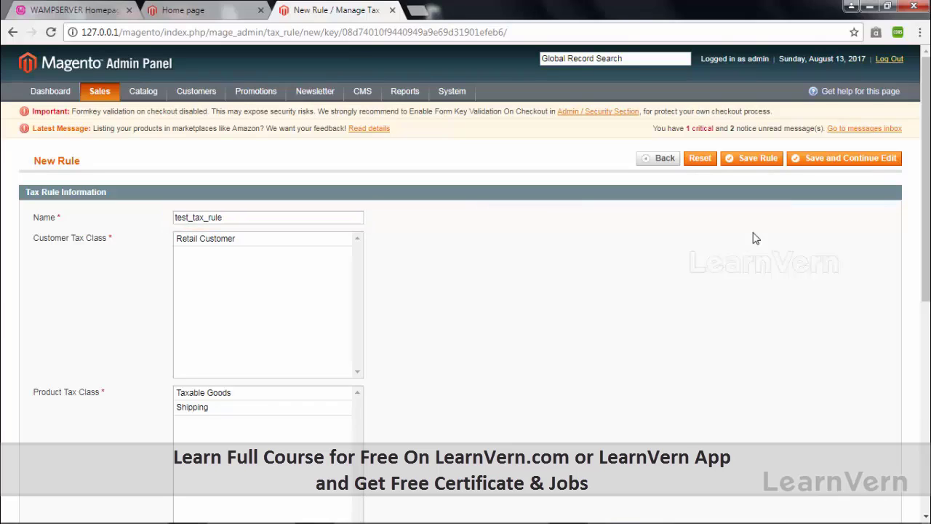
# Step: Select Retail Customer as the rule's customer tax class and Taxable Goods as its product tax class
pyautogui.click(190, 240)
pyautogui.scroll(-2, 218, 332)
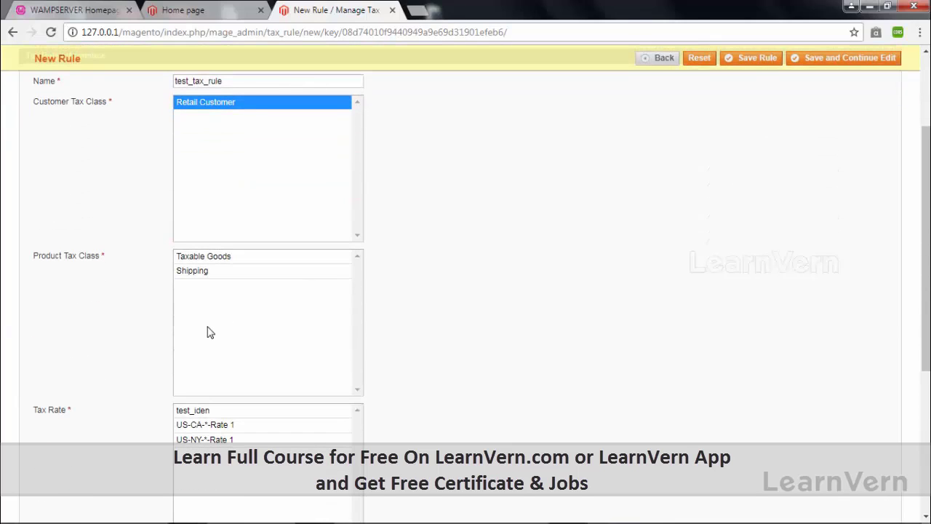
pyautogui.click(216, 264)
# Step: Assign the test_iden tax rate to the rule and enable Calculate off subtotal only
pyautogui.scroll(-2, 218, 263)
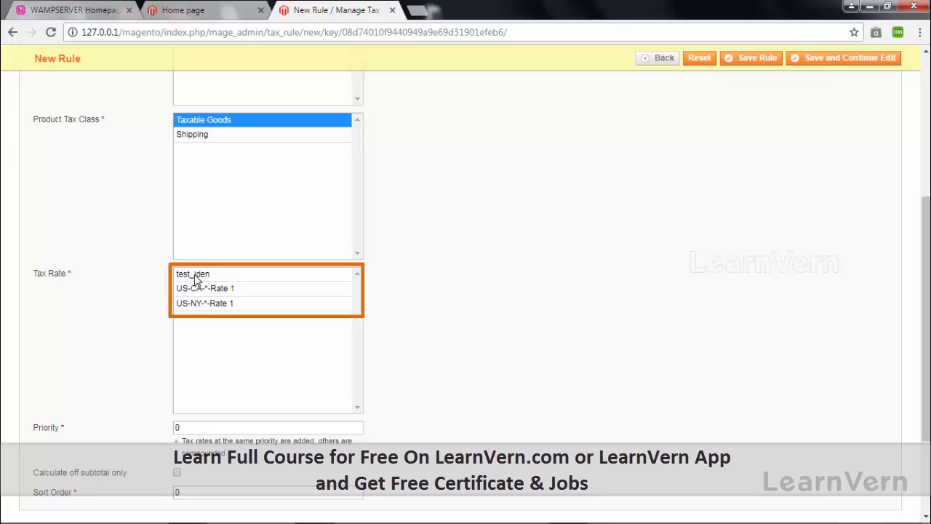
pyautogui.click(194, 277)
pyautogui.scroll(-2, 146, 309)
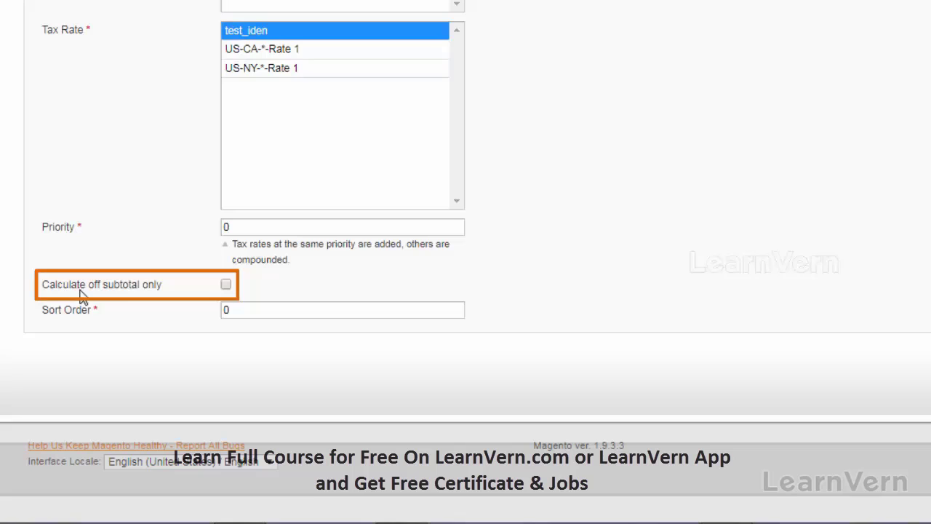
pyautogui.click(227, 284)
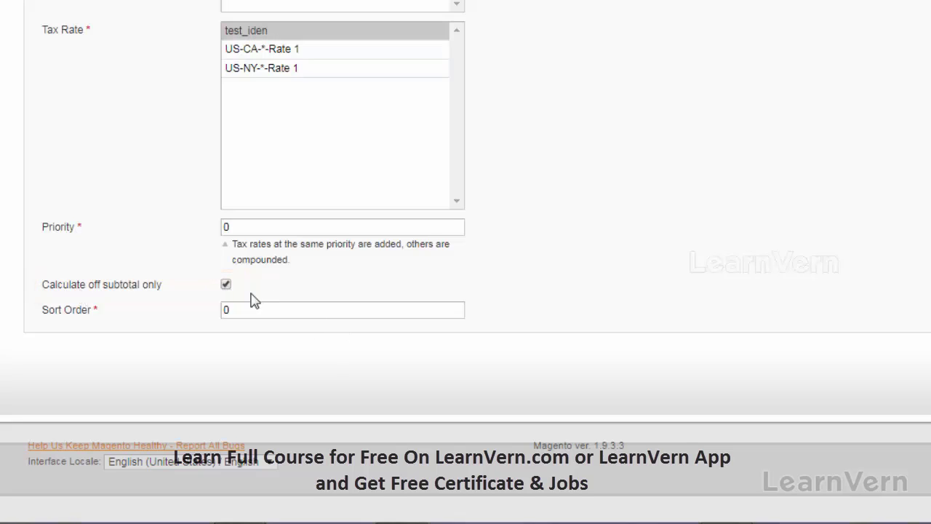
# Step: Disable Calculate off subtotal only for test_tax_rule and save the rule while keeping it open for editing
pyautogui.click(226, 285)
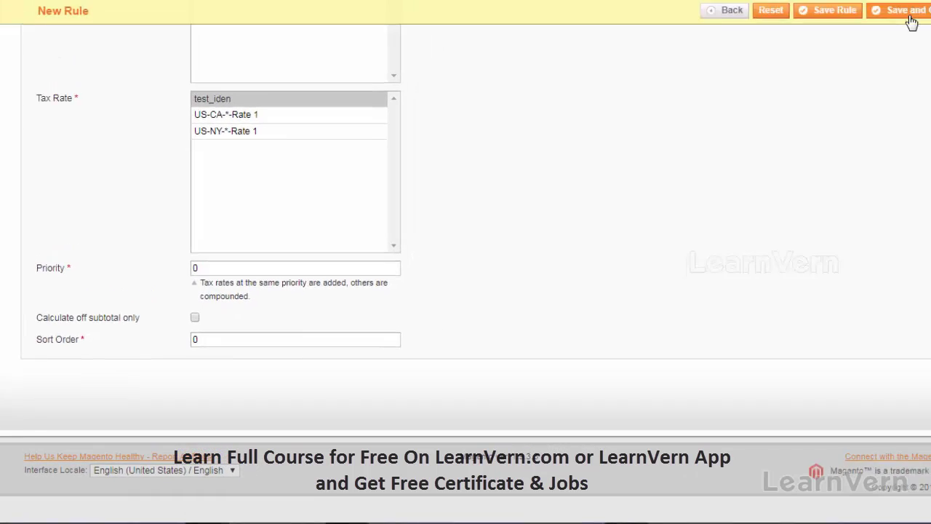
pyautogui.click(918, 20)
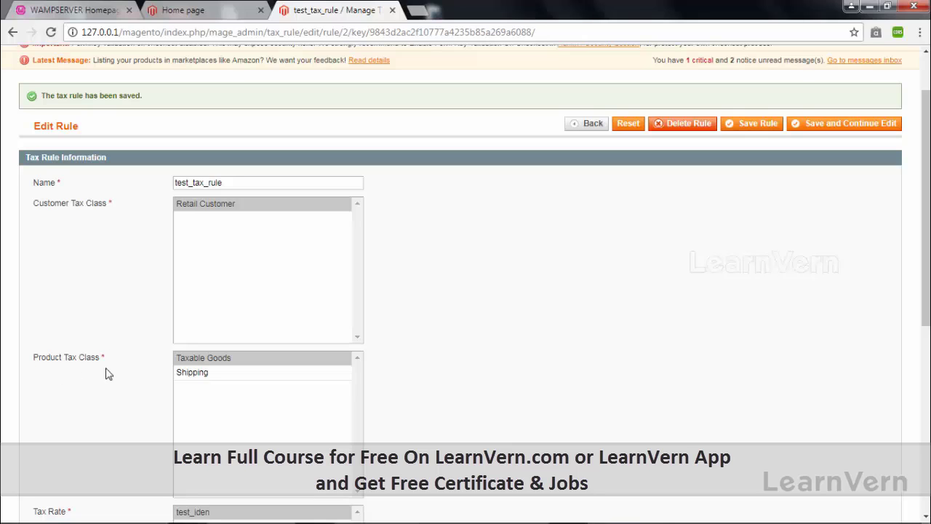
# Step: Open Manage Products in a new browser tab and open the Classic Polo product for editing
pyautogui.scroll(2, 133, 371)
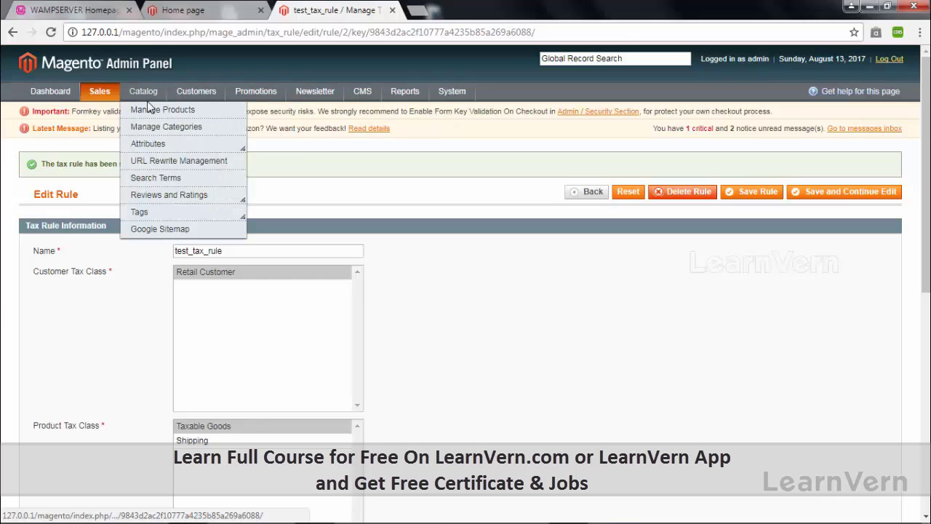
pyautogui.rightClick(152, 108)
pyautogui.click(182, 118)
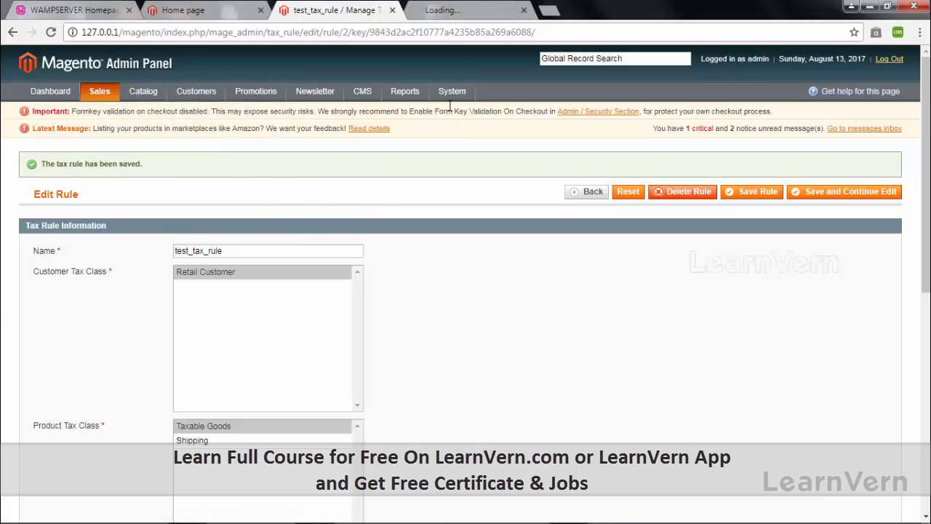
pyautogui.click(459, 14)
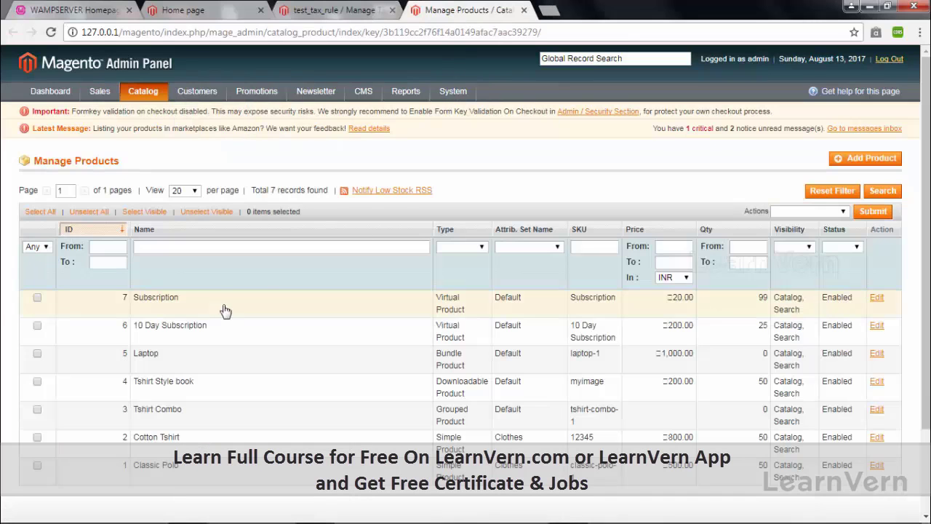
pyautogui.scroll(-2, 226, 311)
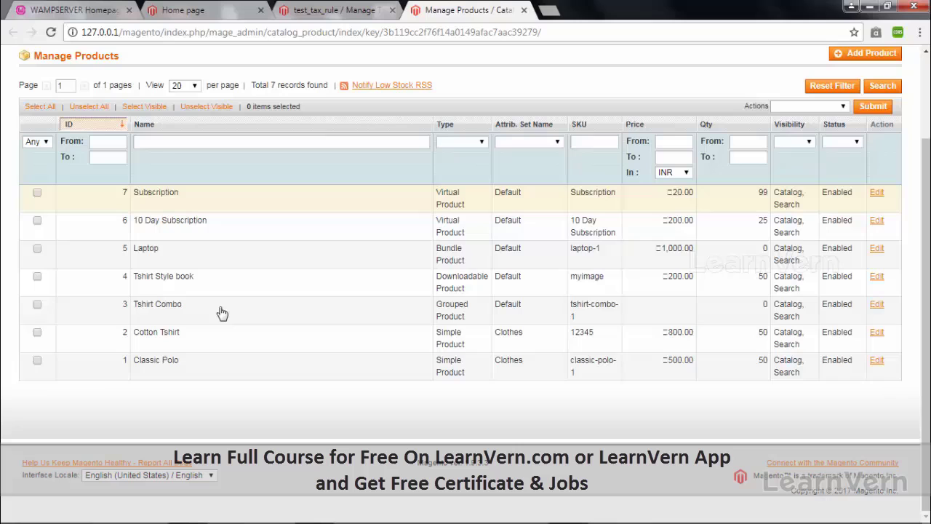
pyautogui.click(167, 372)
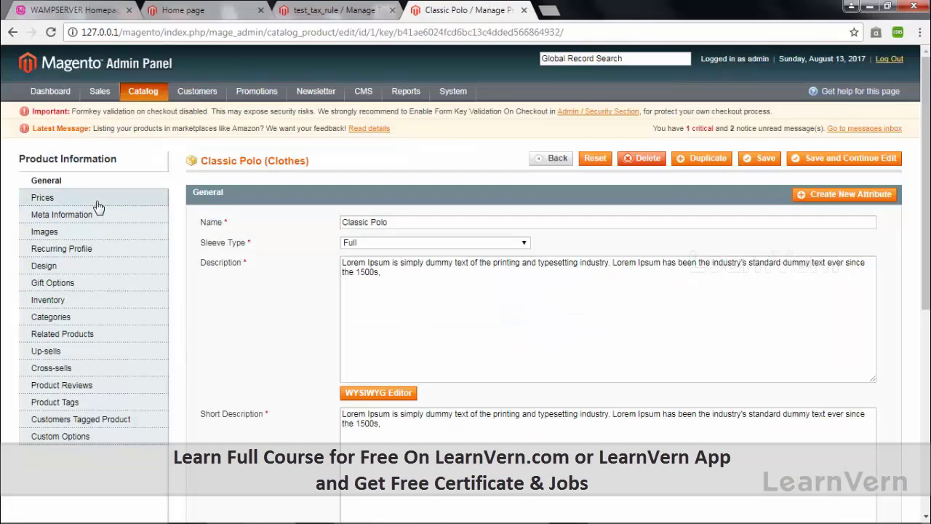
# Step: Examine the Tax Class setting and its available options in the Classic Polo product's Prices section
pyautogui.click(95, 202)
pyautogui.scroll(-2, 291, 320)
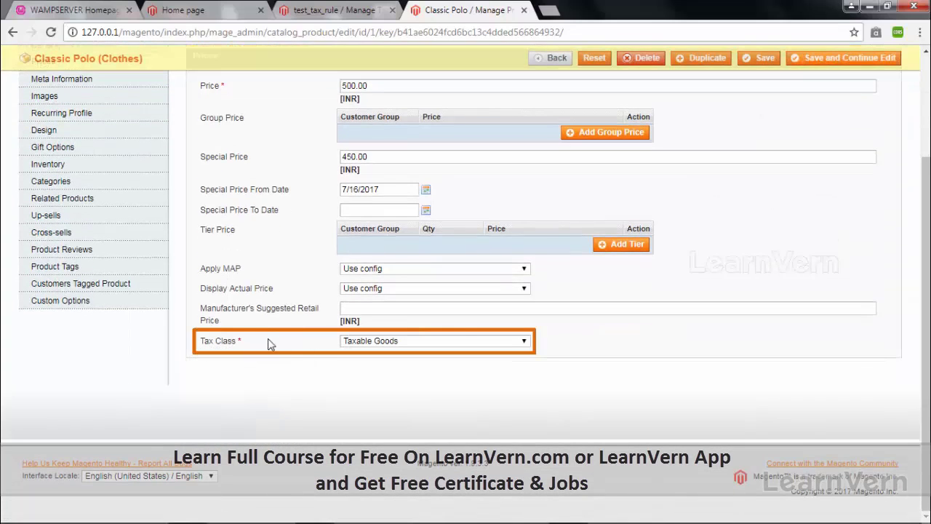
pyautogui.click(354, 344)
pyautogui.click(615, 329)
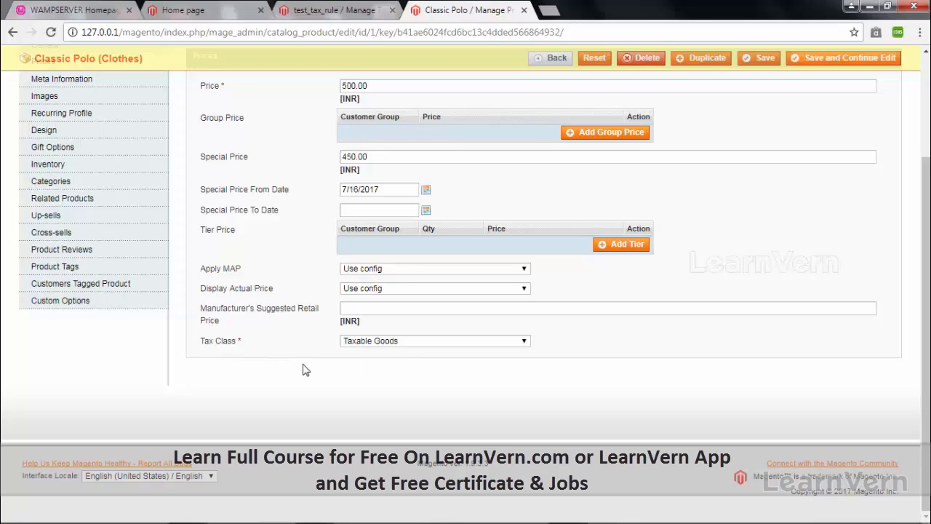
# Step: View the customer list in Manage Customers, and return from the test_tax_rule page to the list of tax rules
pyautogui.scroll(3, 306, 370)
pyautogui.moveTo(198, 93)
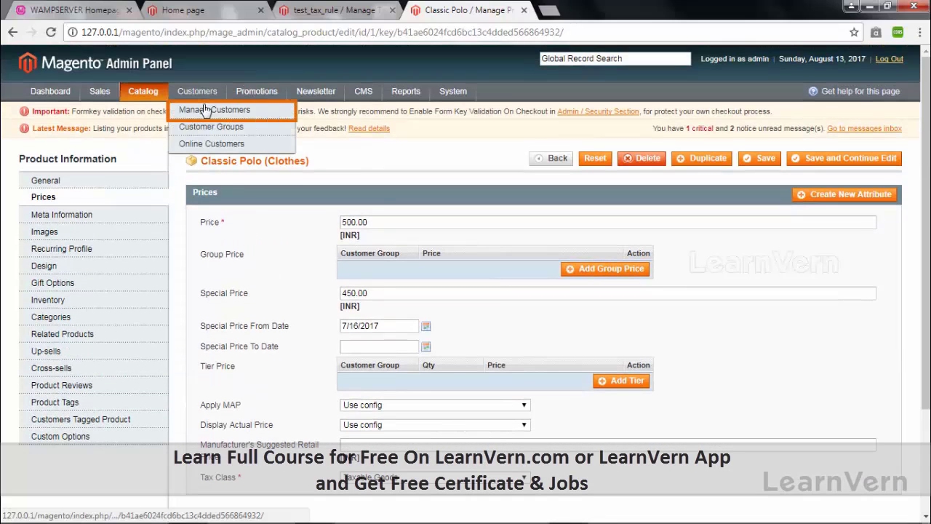
pyautogui.click(205, 109)
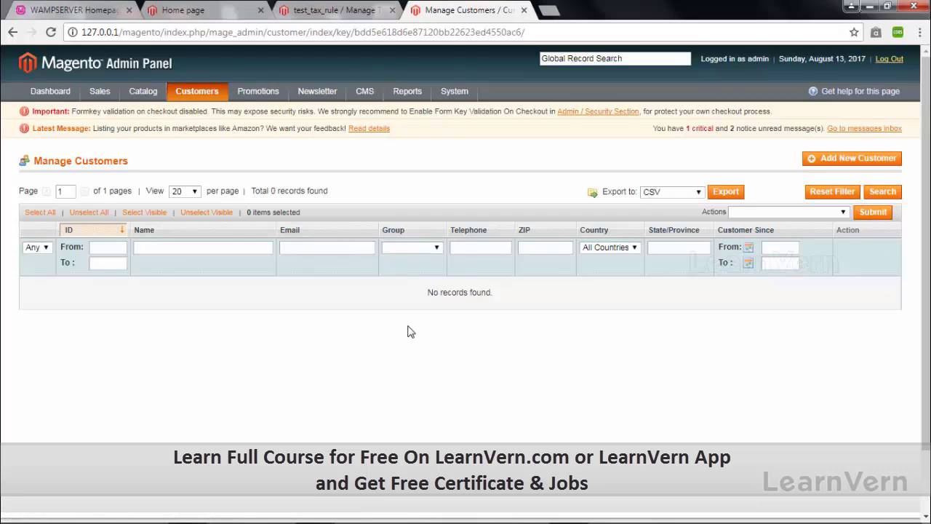
pyautogui.click(313, 6)
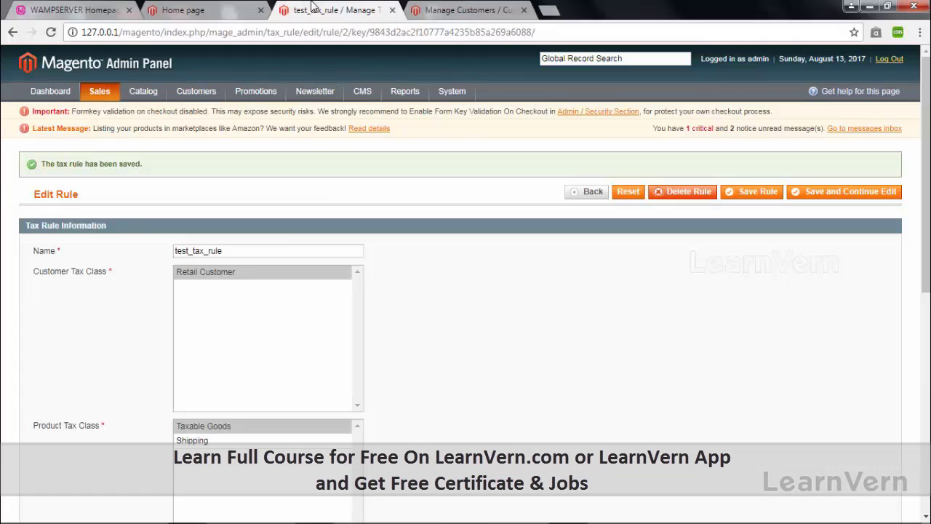
pyautogui.click(586, 196)
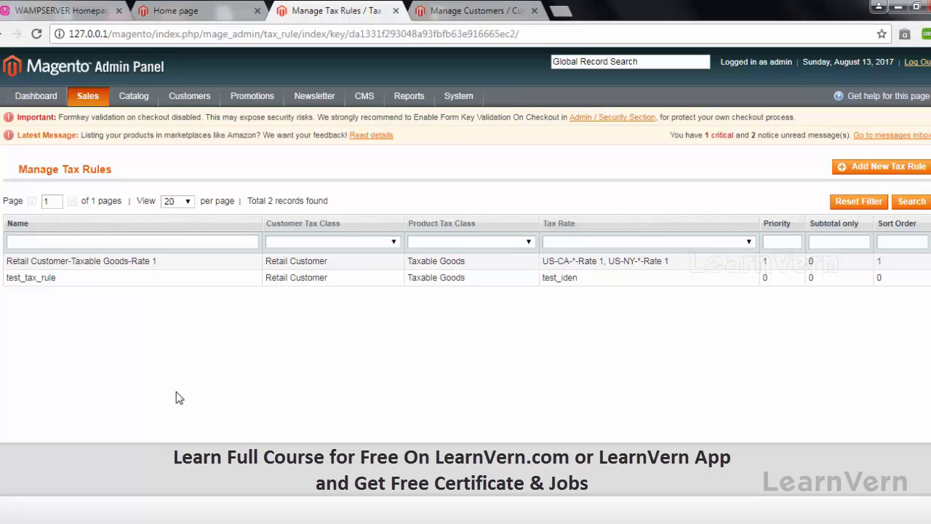
# Step: Switch to the storefront, open the Tshirts category under Clothes and add Classic Polo to the shopping cart
pyautogui.click(215, 10)
pyautogui.moveTo(80, 166)
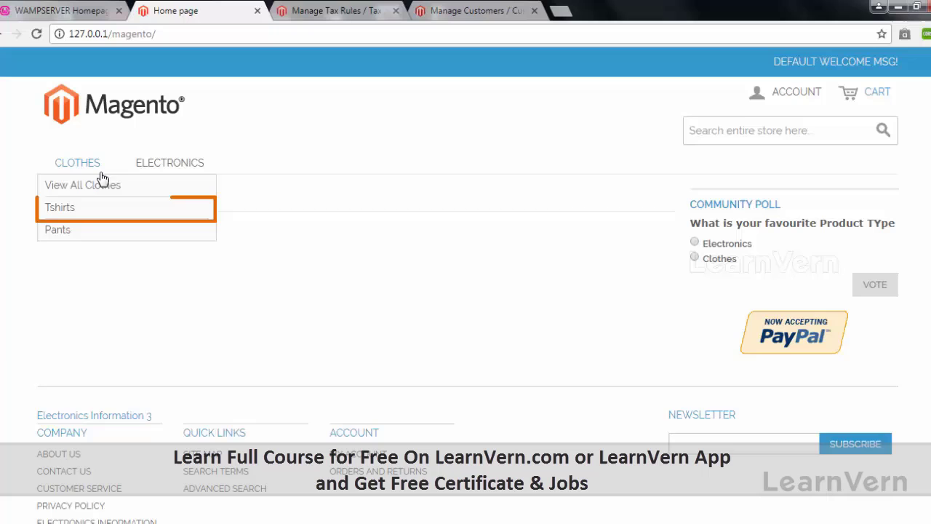
pyautogui.click(60, 212)
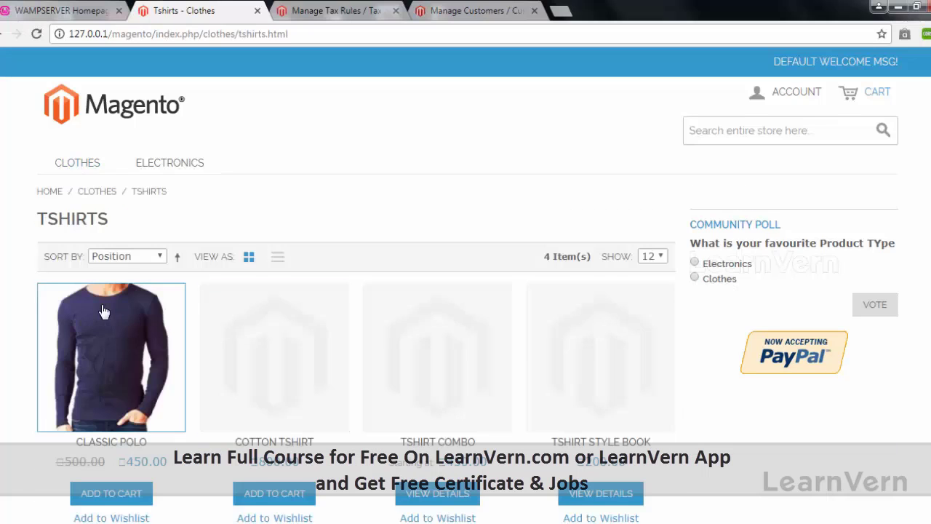
pyautogui.scroll(-3, 259, 292)
pyautogui.scroll(3, 241, 327)
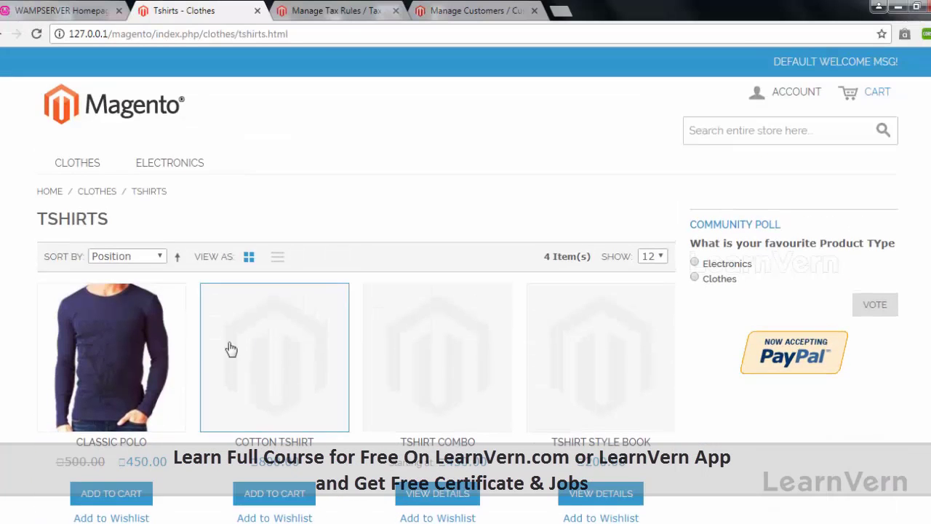
pyautogui.click(136, 495)
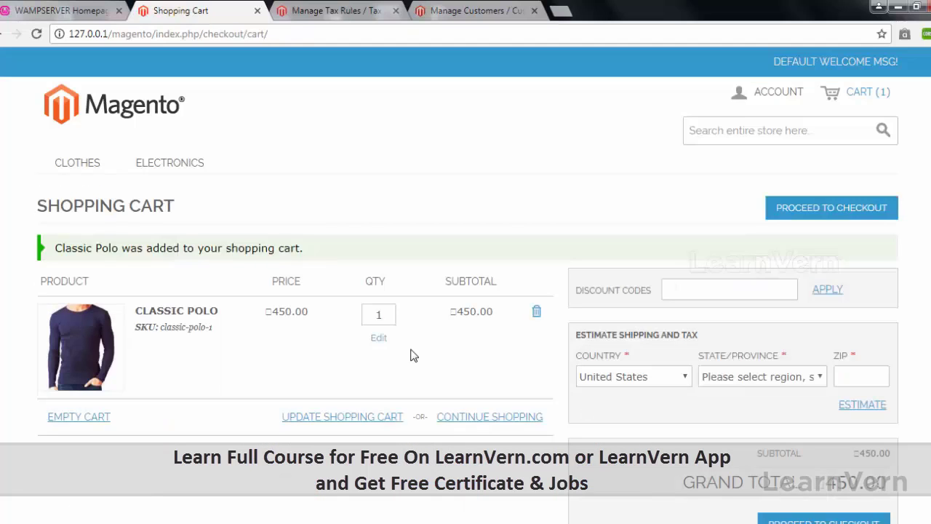
# Step: Estimate the cart's shipping and tax for United States, state Alabama and ZIP 123456
pyautogui.scroll(-3, 410, 356)
pyautogui.scroll(3, 410, 356)
pyautogui.scroll(-2, 434, 199)
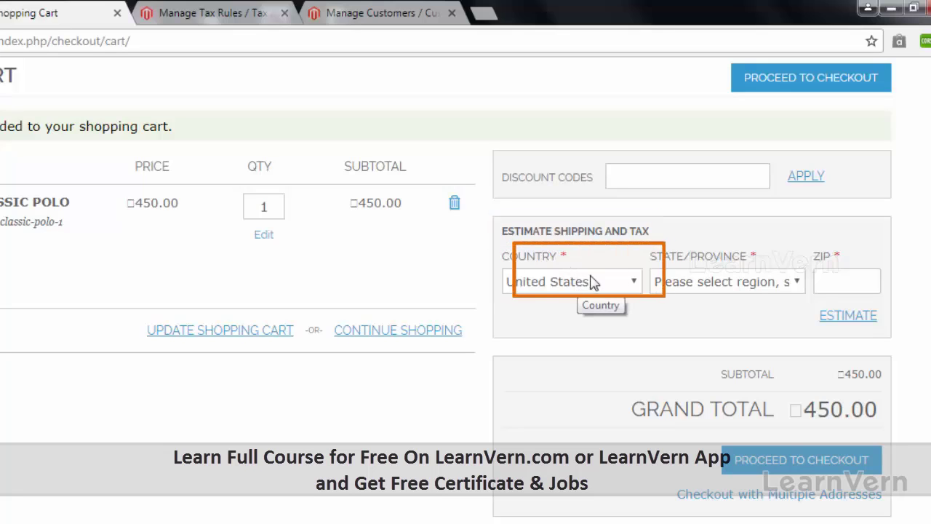
pyautogui.click(695, 285)
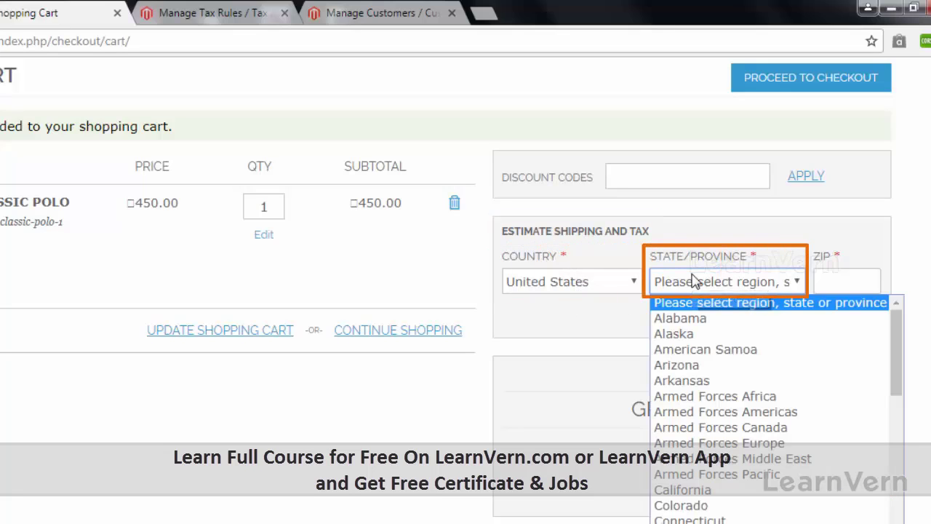
pyautogui.click(699, 319)
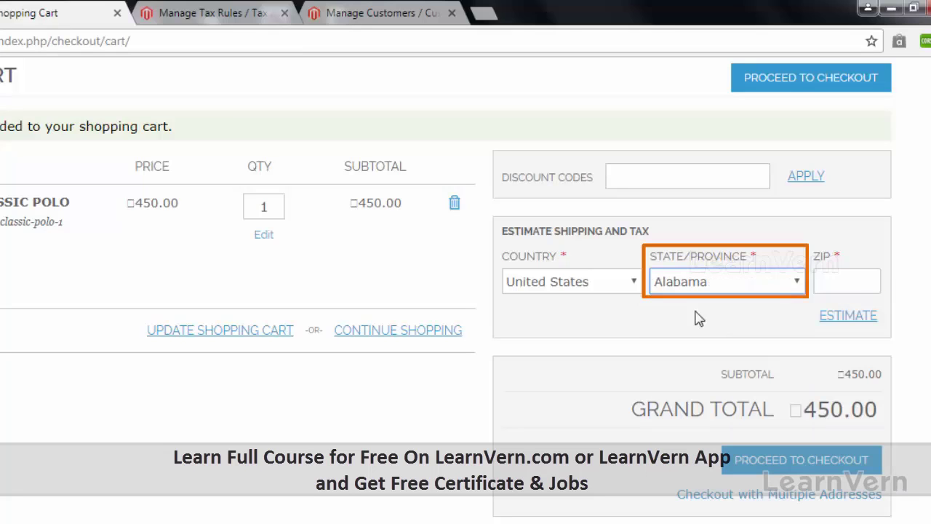
pyautogui.click(820, 281)
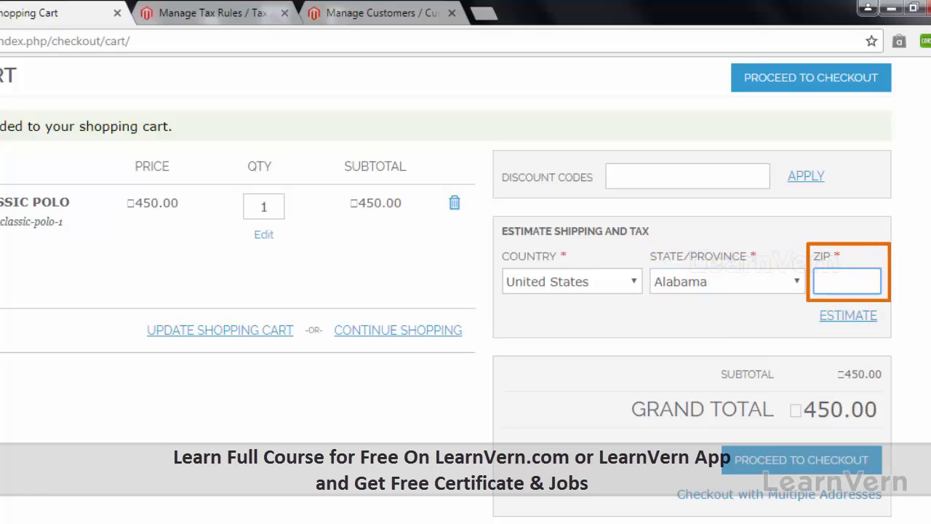
pyautogui.write('123')
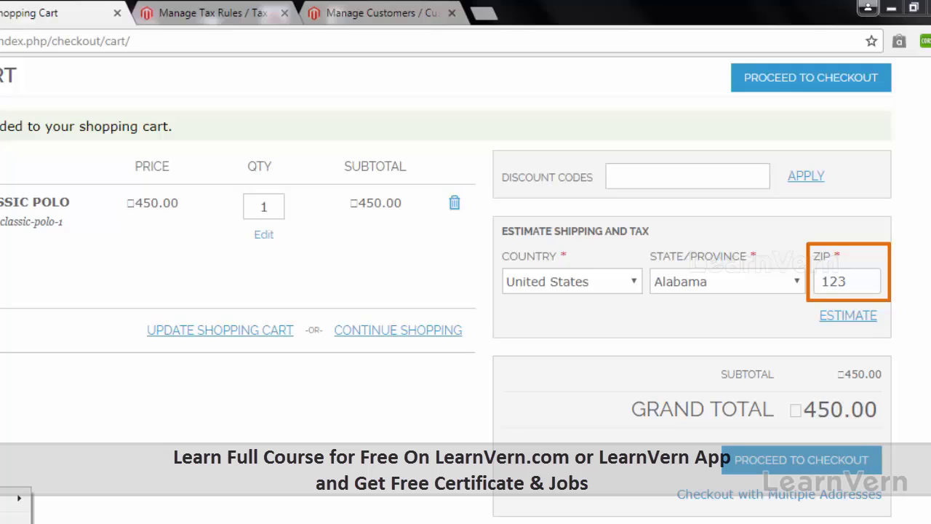
pyautogui.click(862, 282)
pyautogui.write('456')
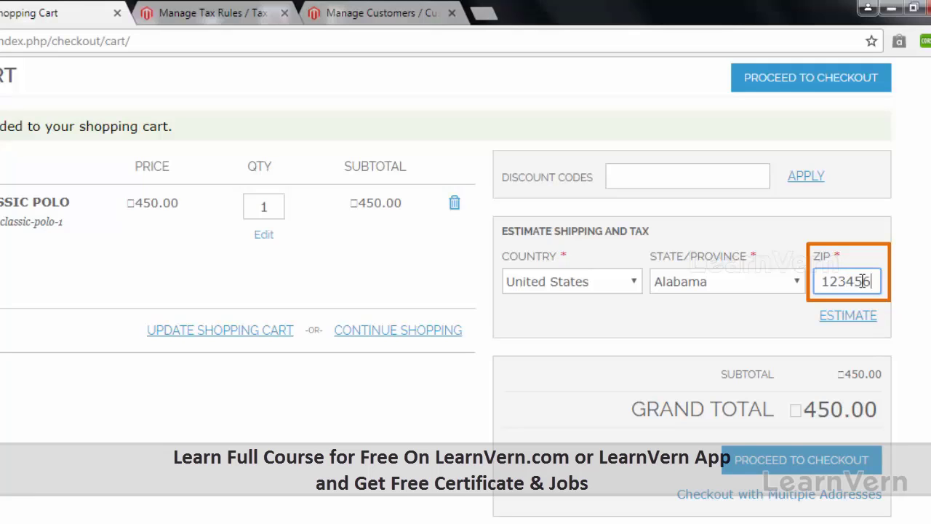
pyautogui.click(848, 313)
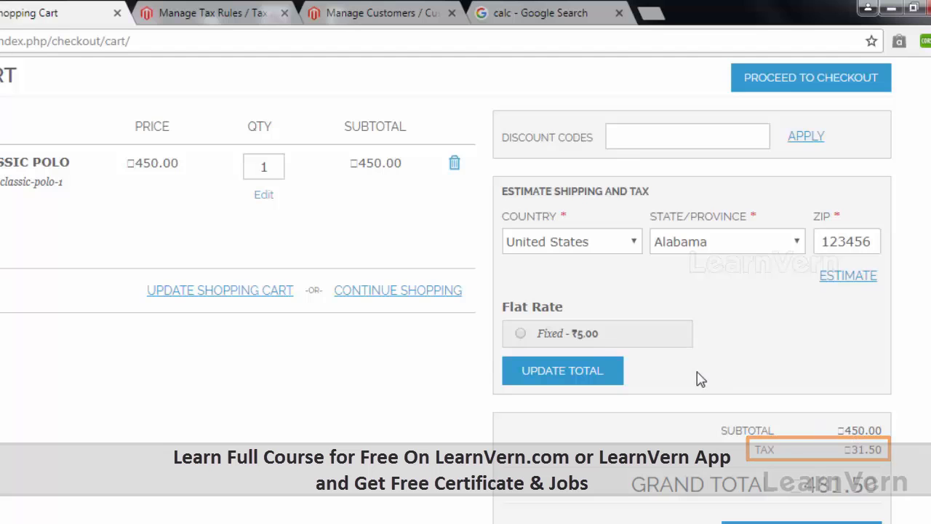
# Step: Review the tax rate assigned to test_tax_rule and the customer list, and return to the storefront shopping cart
pyautogui.click(234, 22)
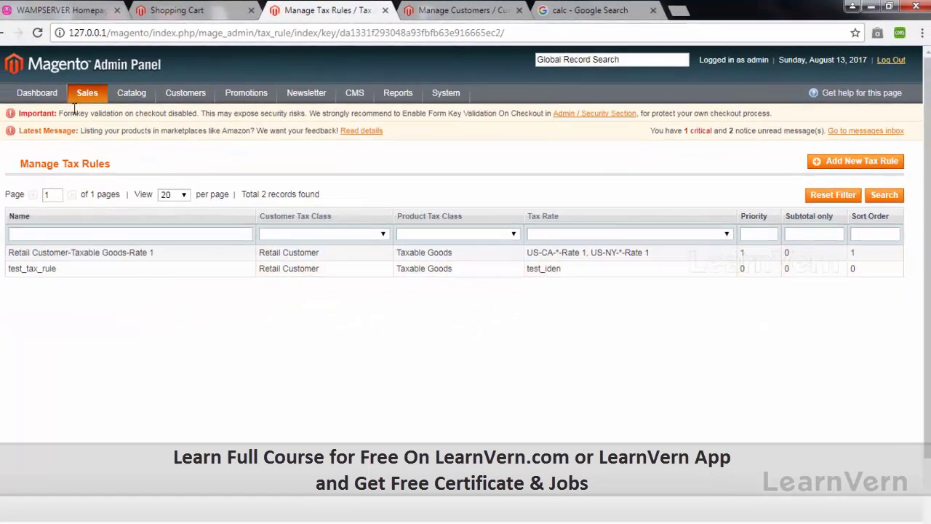
pyautogui.moveTo(100, 98)
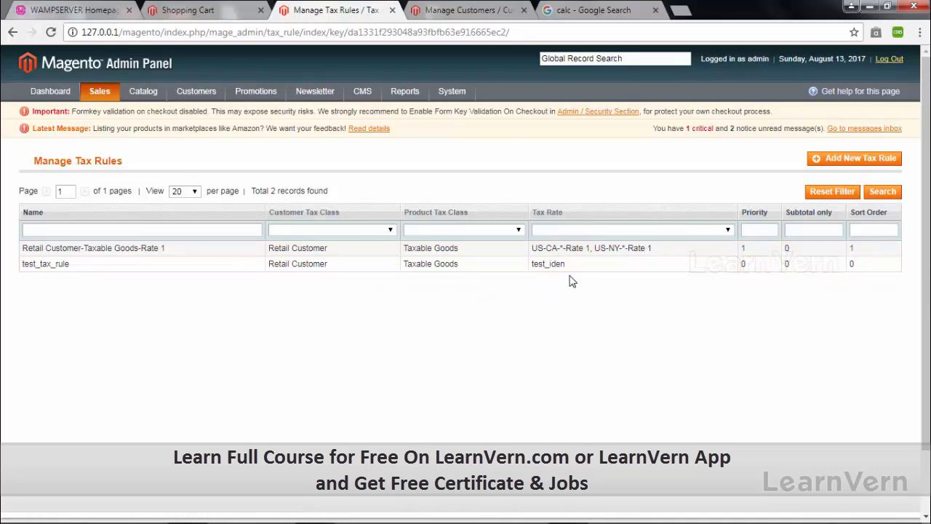
pyautogui.click(470, 10)
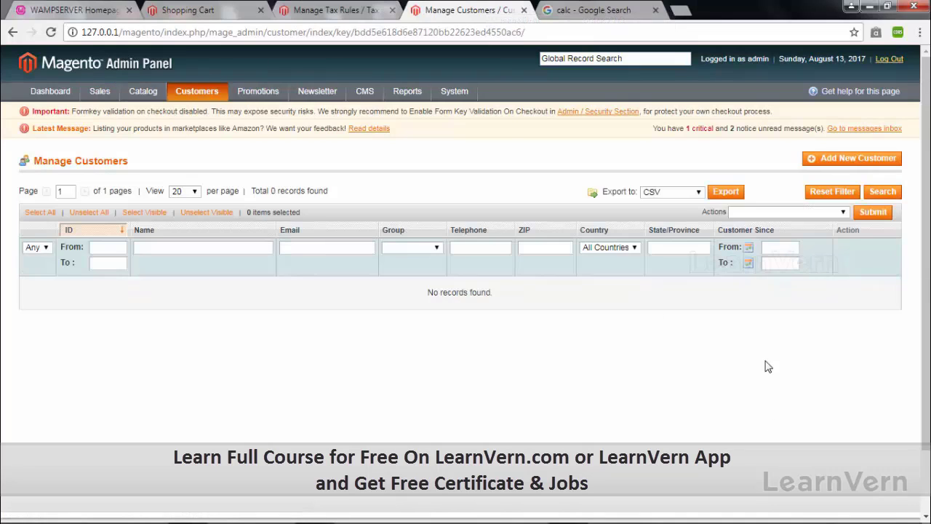
pyautogui.click(213, 15)
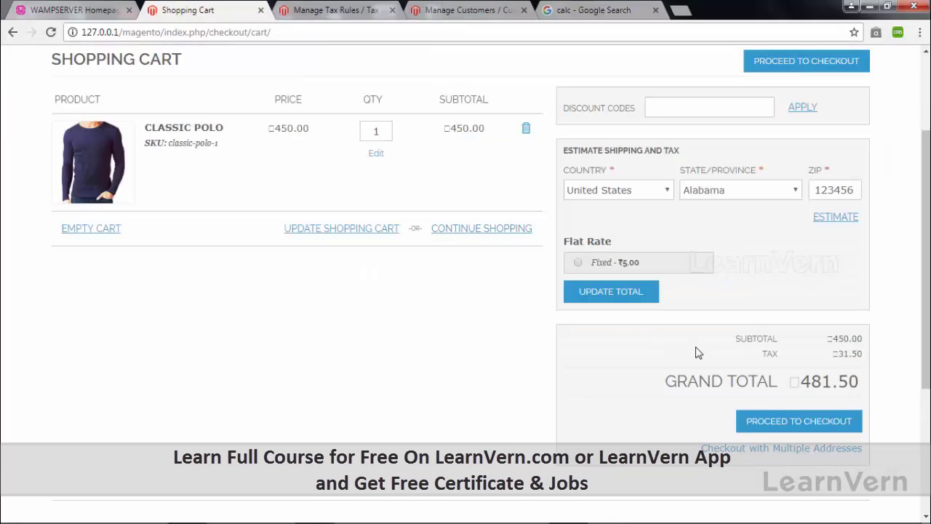